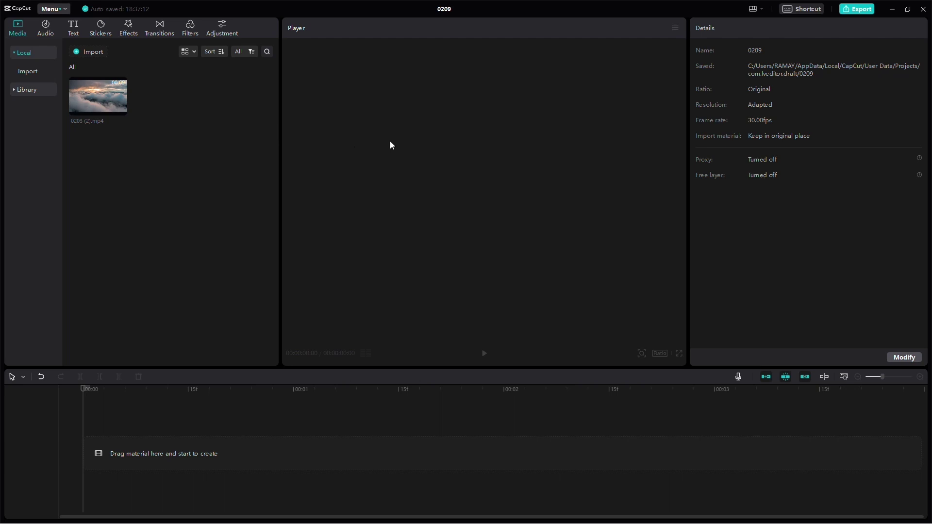
- Add a default text clip reading TEXT in the Sequel_Demo font, enlarged to fill most of the frame
left_click(72, 28)
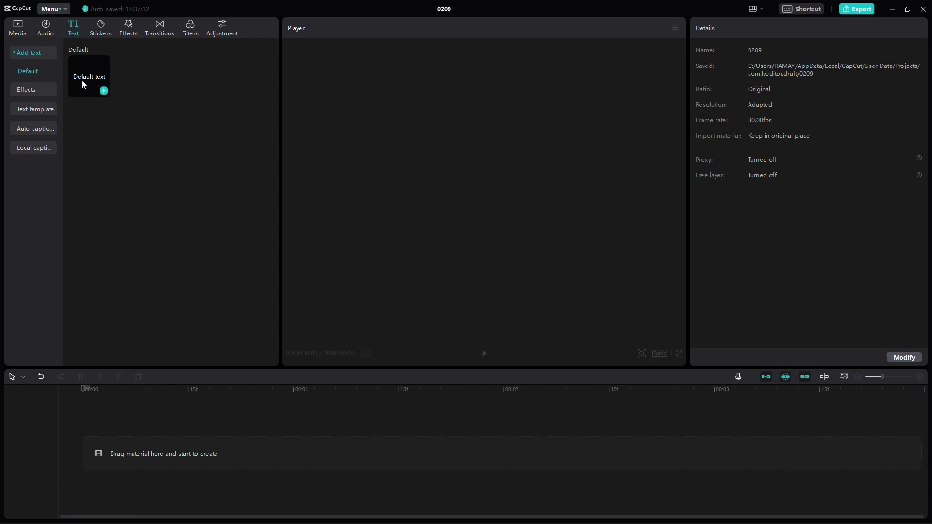
left_click_drag(81, 79, 87, 425)
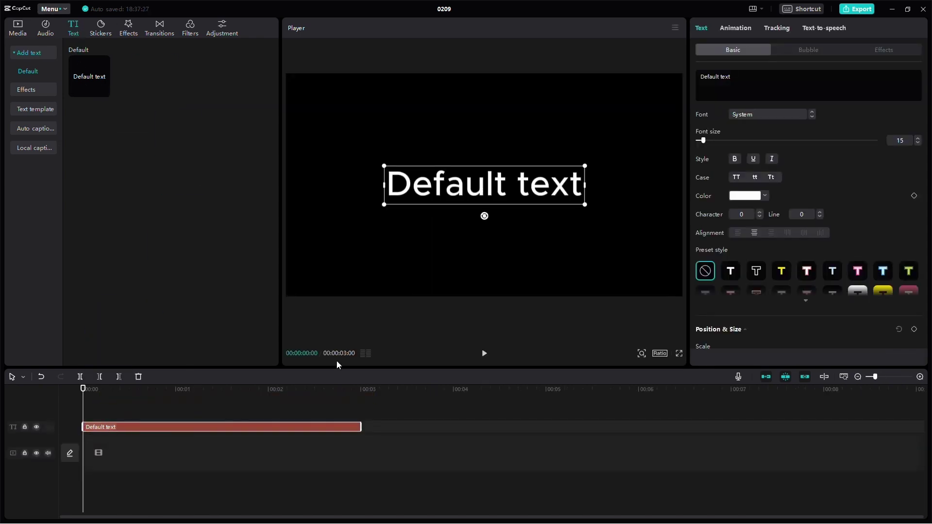
key("ctrl+a")
type("Te")
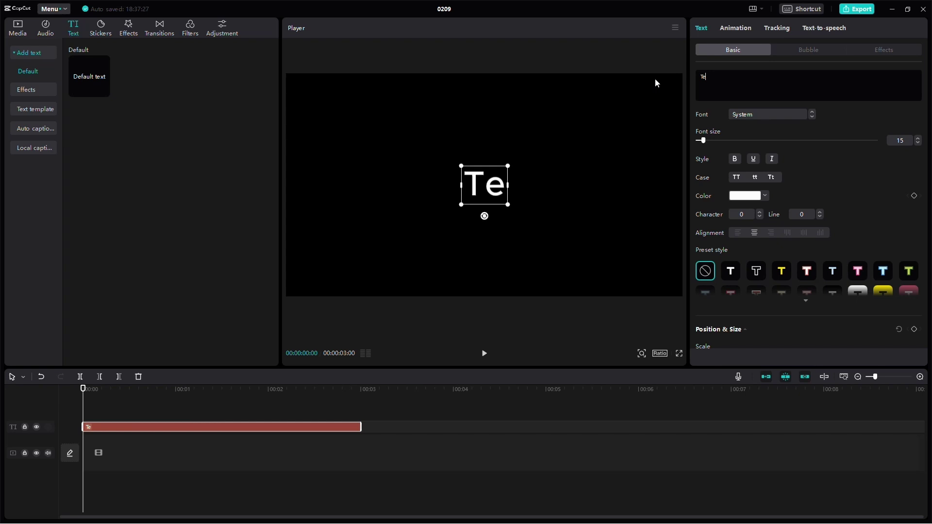
type("xt")
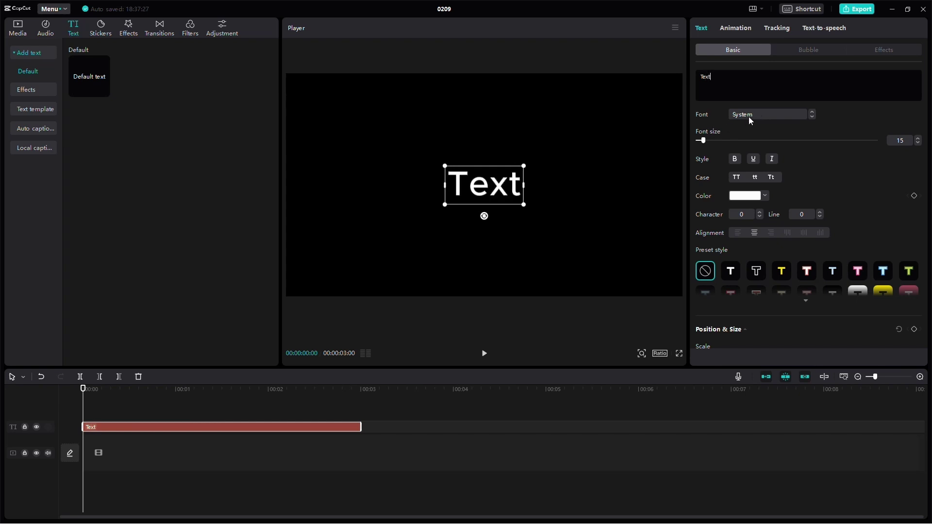
left_click(748, 116)
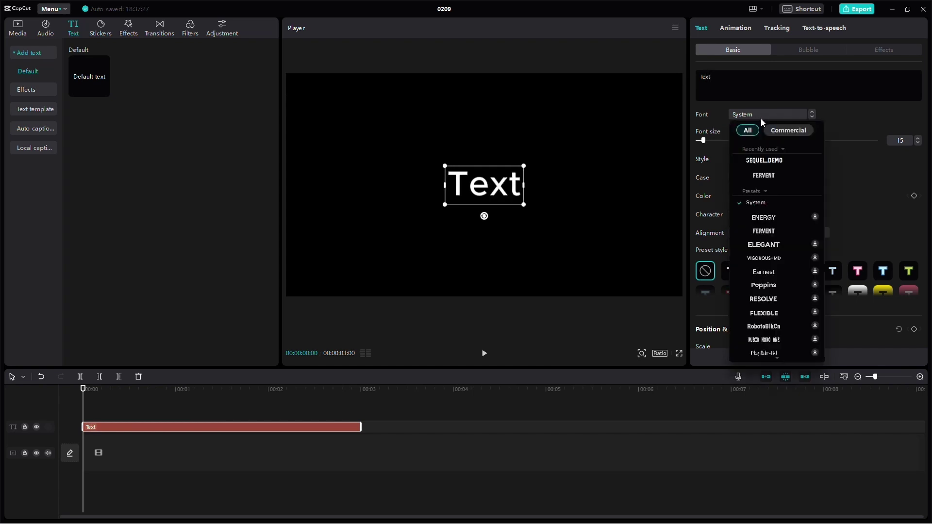
left_click(762, 160)
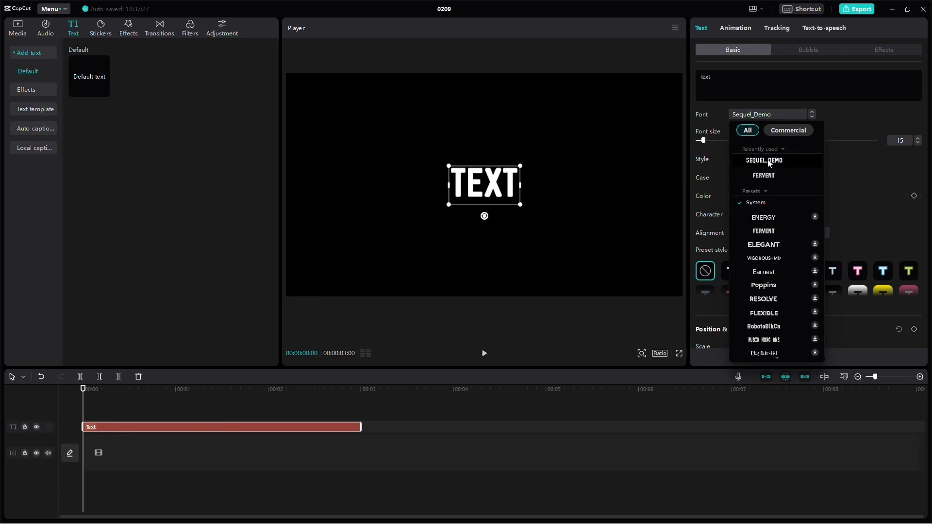
left_click(705, 147)
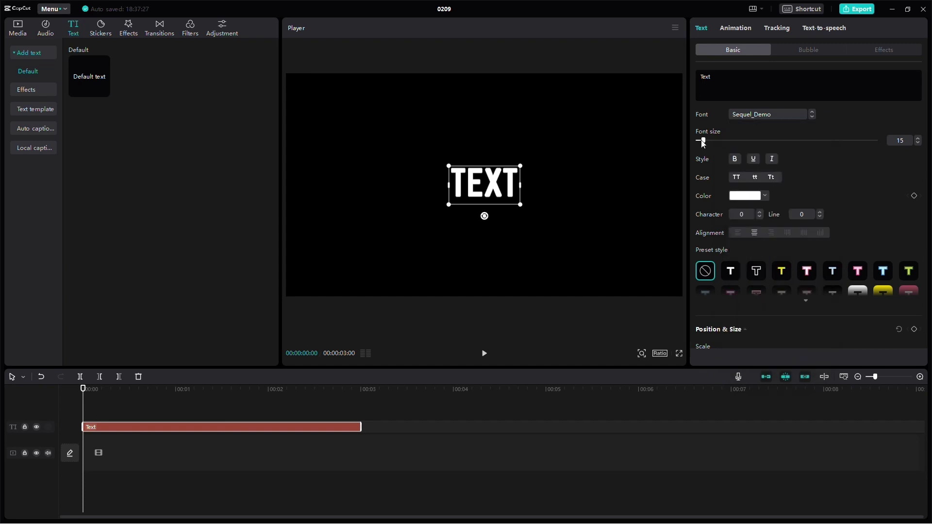
left_click_drag(520, 166, 676, 77)
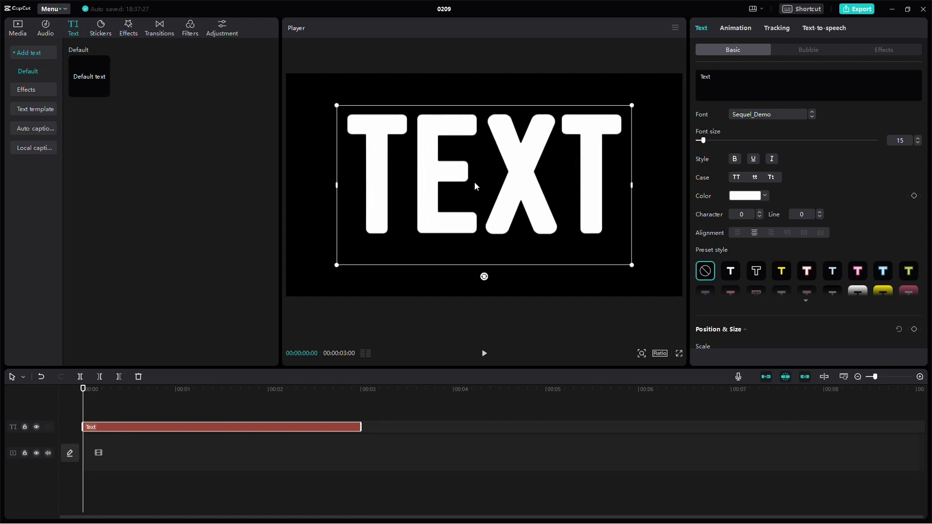
- Export the title as a video named text
left_click(857, 9)
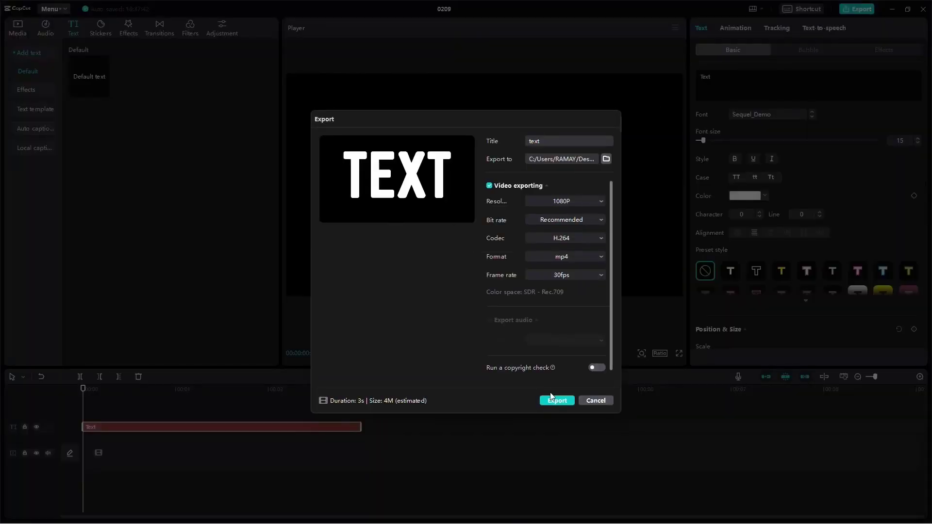
left_click(557, 402)
- Import the exported text.mp4 into the media library and delete the original text clip
left_click(596, 408)
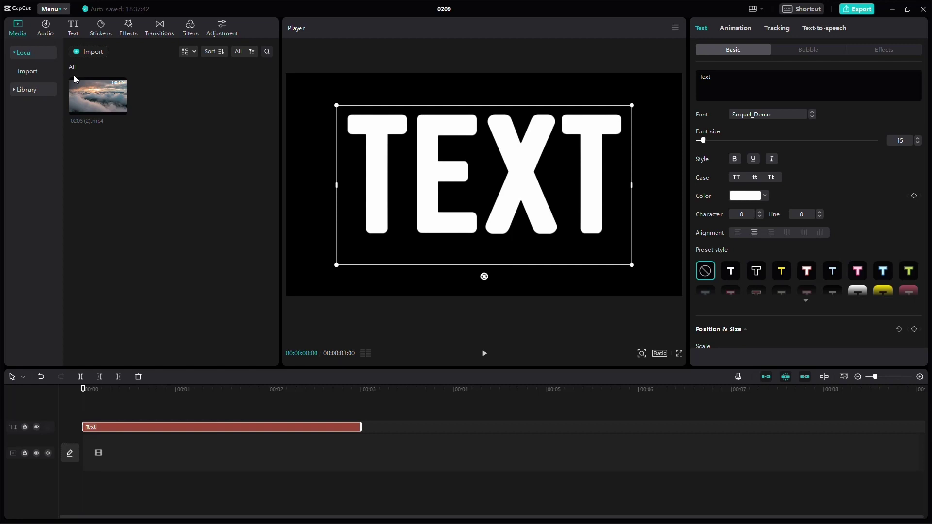
left_click(100, 53)
double_click(380, 91)
left_click(101, 430)
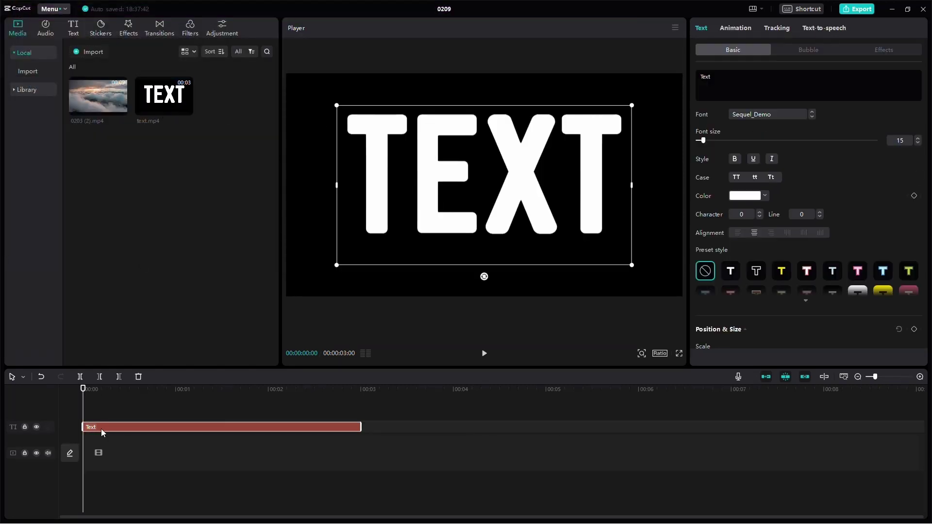
key("Delete")
- Place the cloud-sunset video 0203 (2).mp4 on the main track with text.mp4 on a track above it
mouse_move(97, 77)
left_mouse_down()
mouse_move(146, 220)
mouse_move(91, 450)
mouse_move(83, 454)
left_mouse_up()
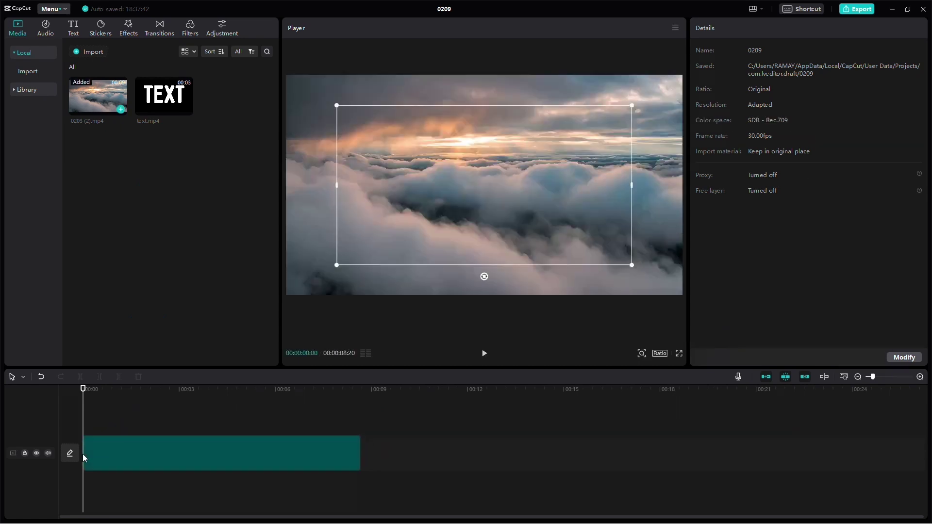
mouse_move(171, 98)
left_mouse_down()
mouse_move(160, 333)
mouse_move(107, 420)
mouse_move(86, 424)
left_mouse_up()
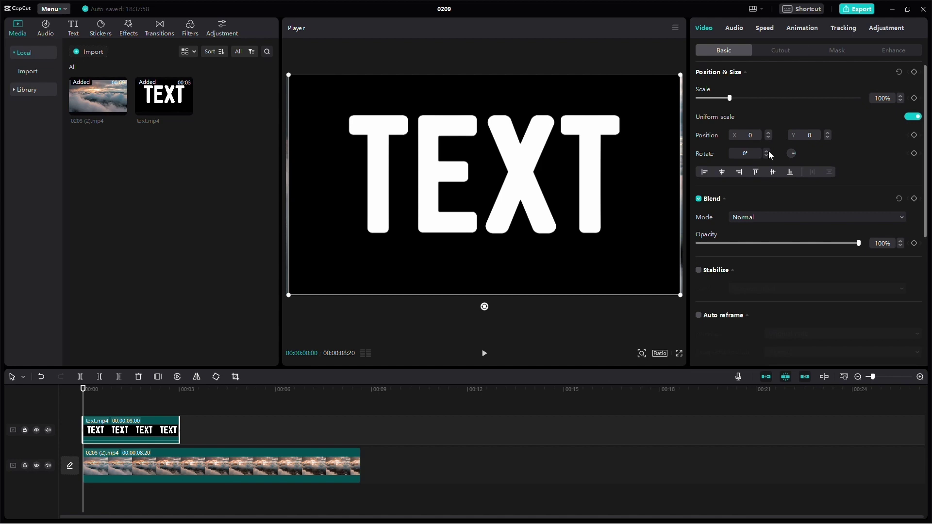
scroll(768, 155, "down", 1)
- Set the TEXT clip's blend mode to Darken so the letters show the clouds
left_click(750, 185)
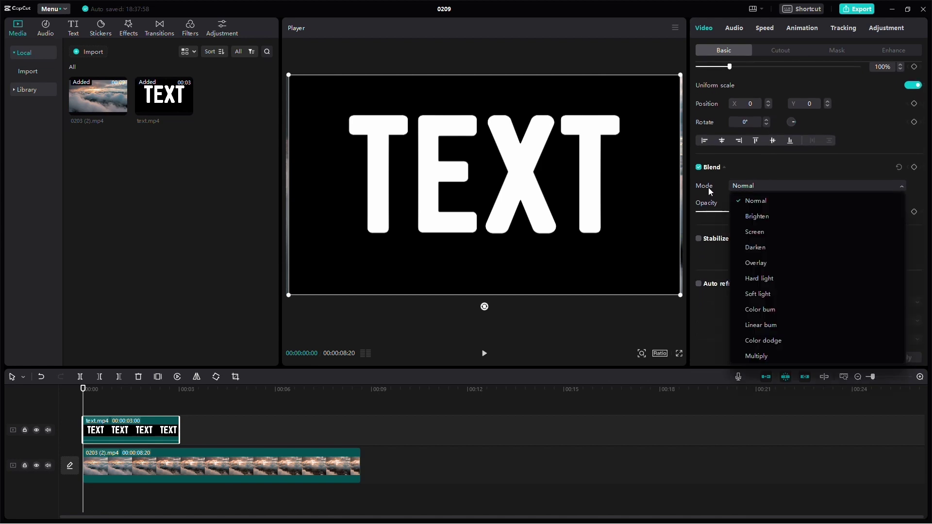
left_click(767, 250)
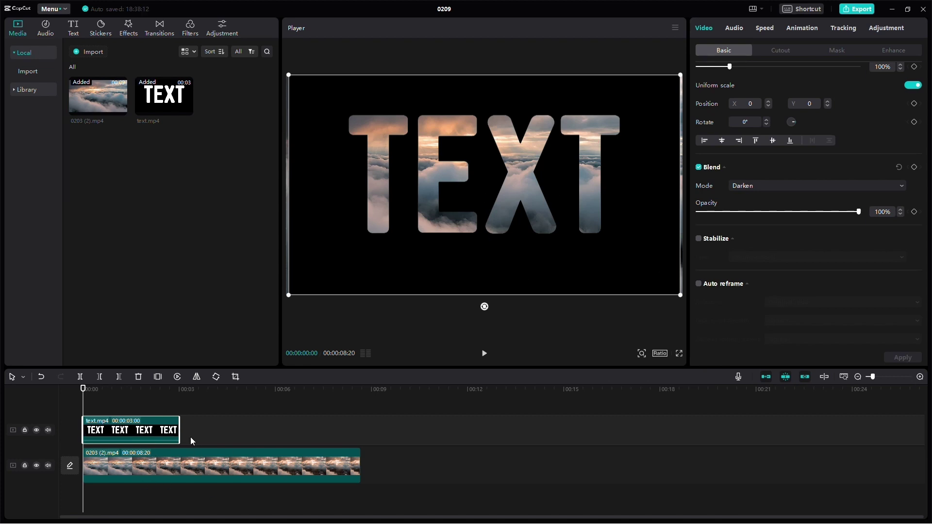
- Paste two copies of the TEXT clip end to end and trim the last to finish with the cloud video
mouse_move(164, 431)
key("ctrl+v")
left_click_drag(163, 430, 247, 463)
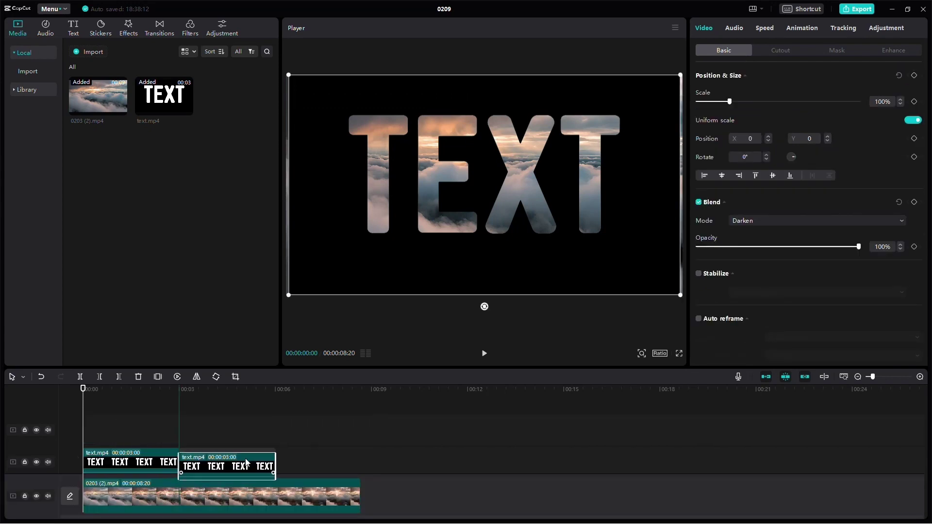
key("ctrl+v")
left_click_drag(195, 422, 349, 466)
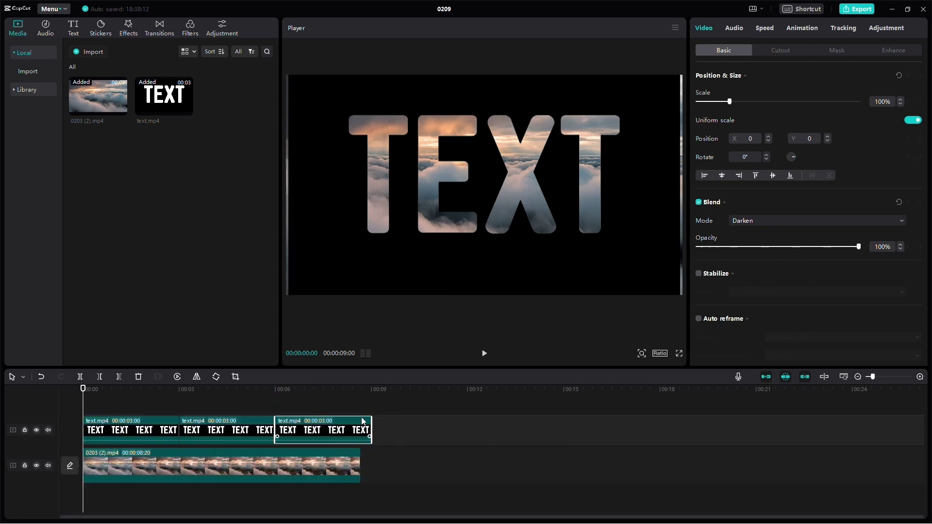
left_click_drag(371, 421, 361, 421)
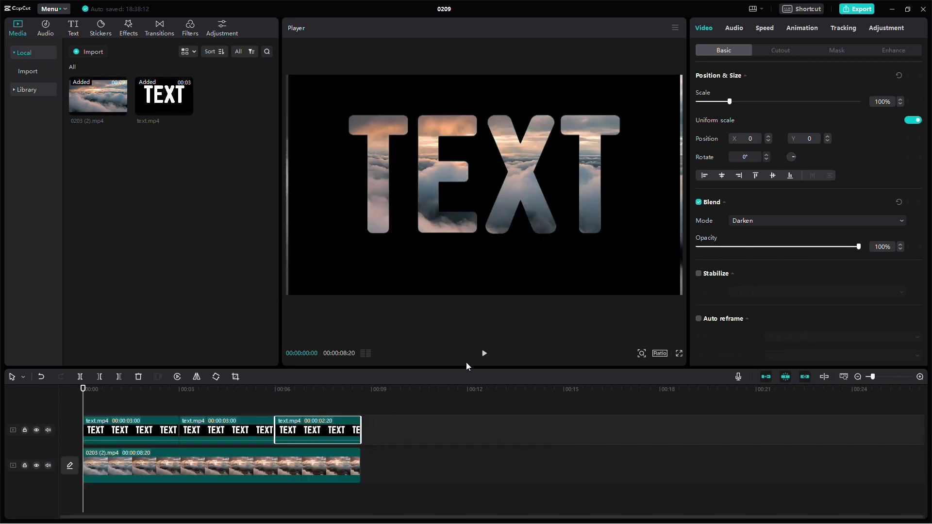
left_click(485, 355)
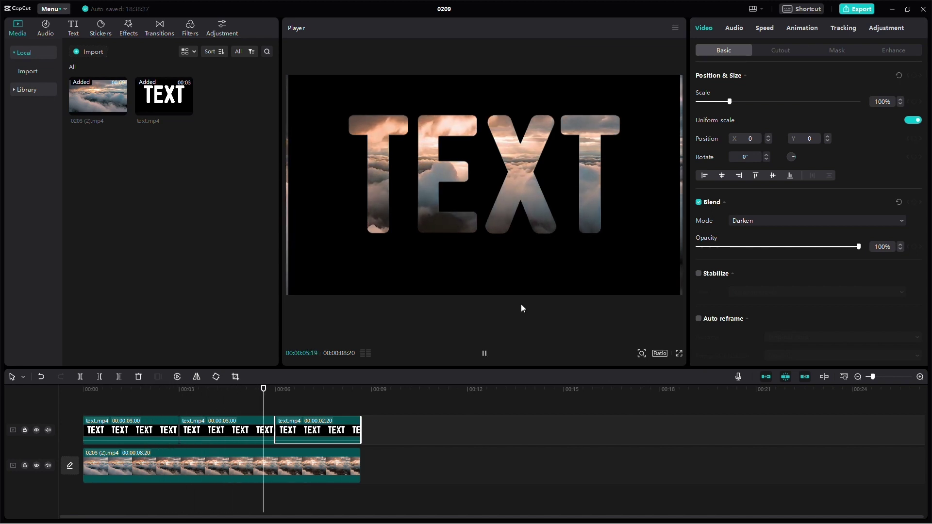
left_click(613, 427)
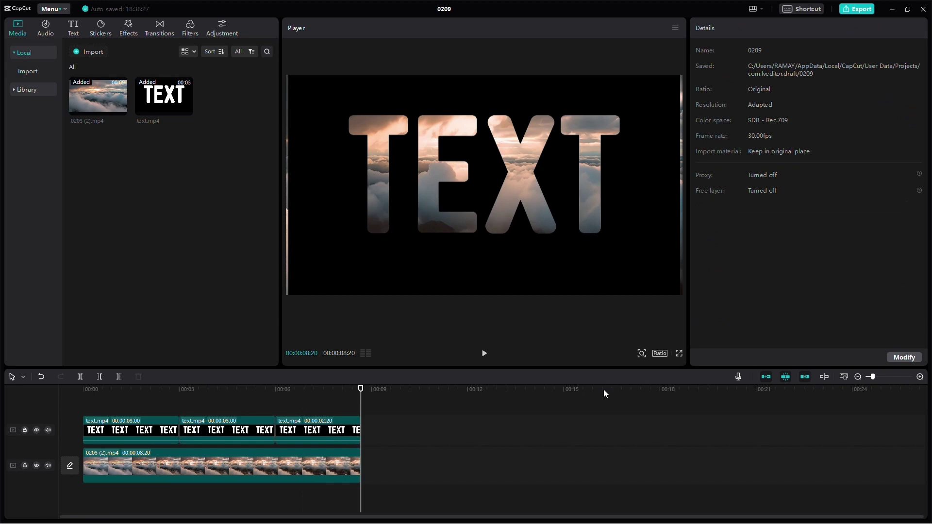